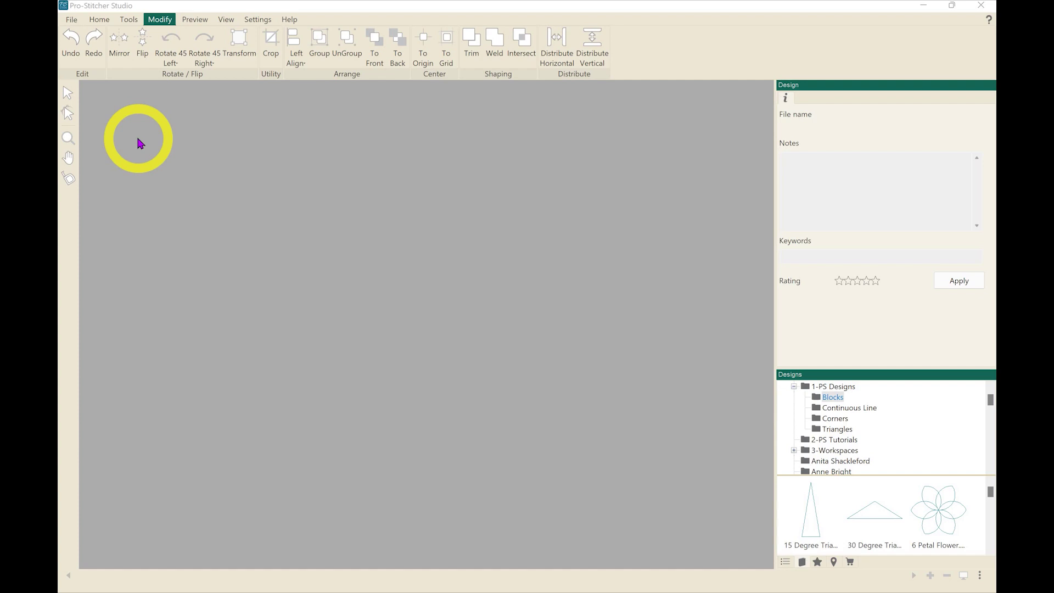
# Step: Create a new blank design, Design4, from the Home tab
pyautogui.click(99, 20)
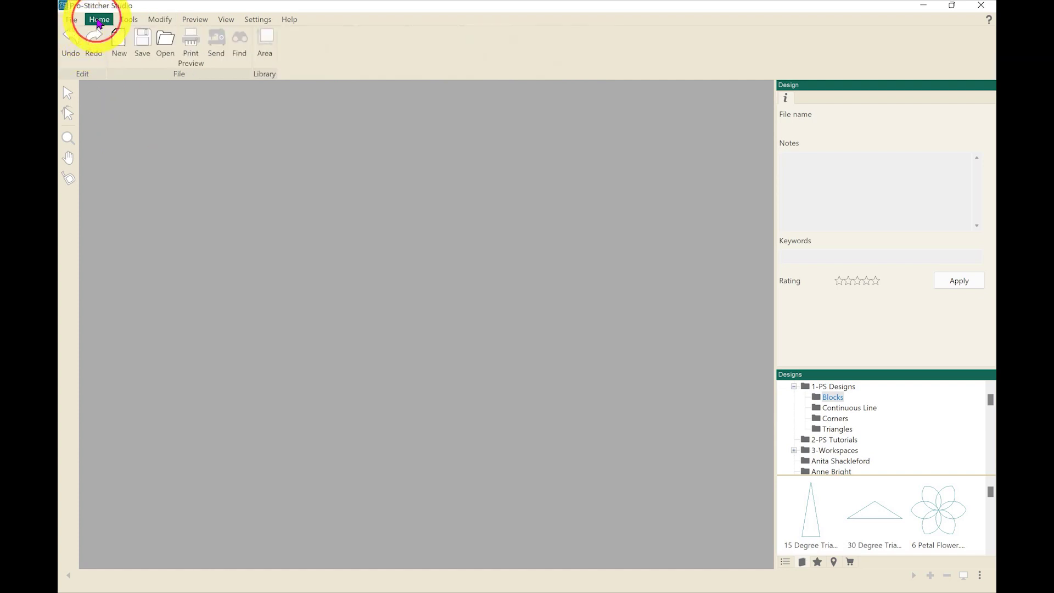
pyautogui.click(119, 43)
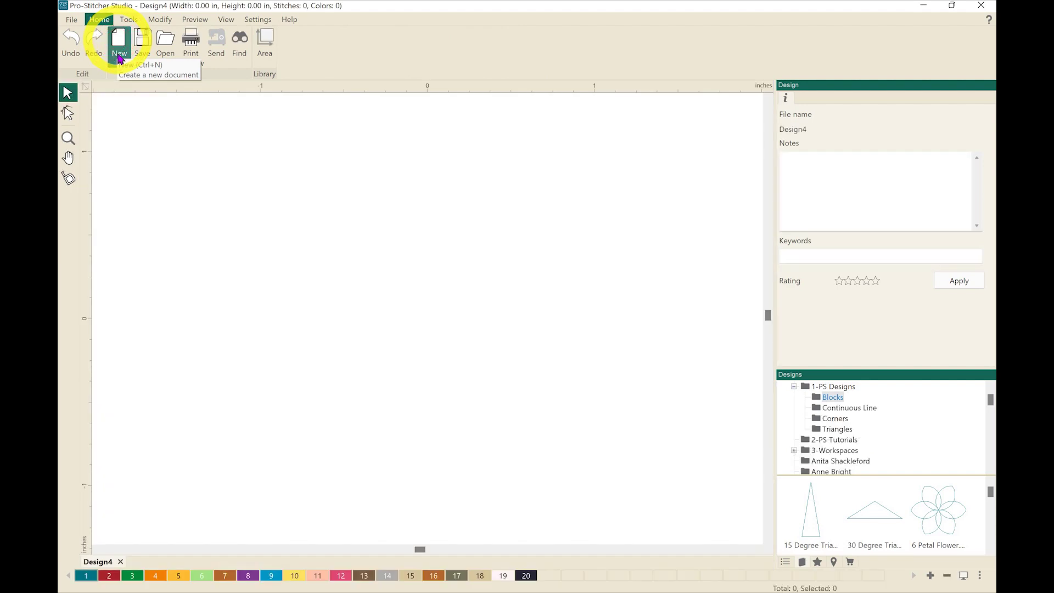
# Step: Browse the design library to the Blocks folder under 1-PS Designs
pyautogui.click(161, 273)
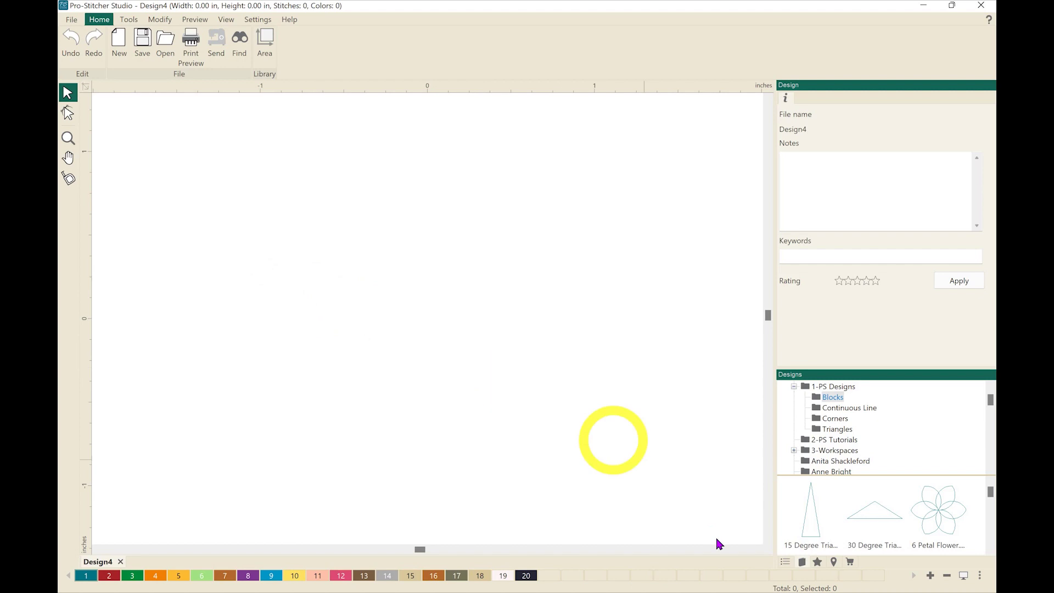
pyautogui.click(802, 566)
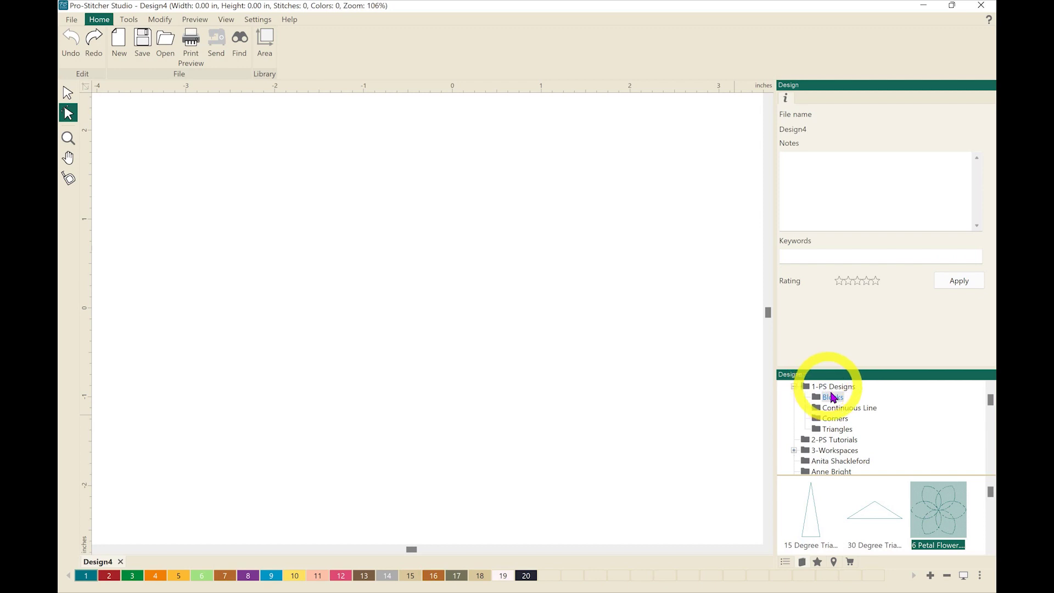
pyautogui.click(833, 401)
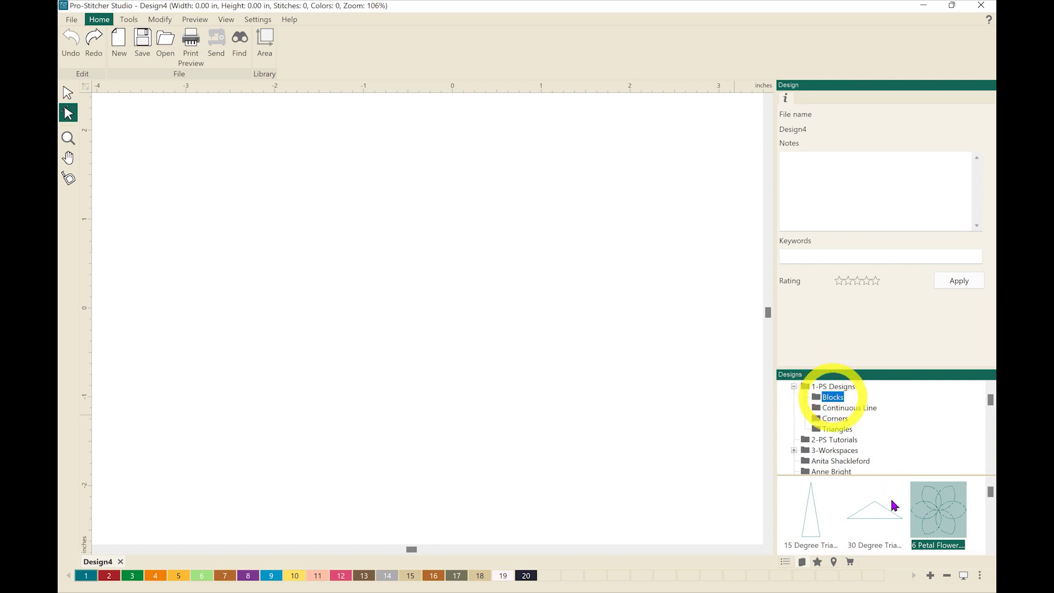
# Step: Place the Block of Hearts design (5.00 × 5.00 in, 677 stitches) on the canvas
pyautogui.scroll(-1, 898, 509)
pyautogui.scroll(-3, 898, 510)
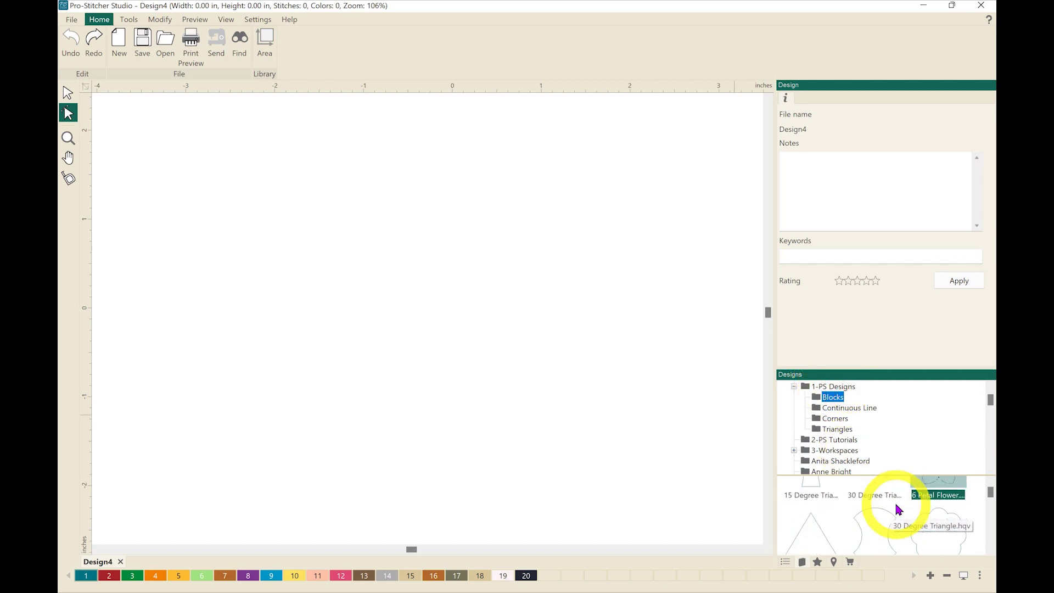
pyautogui.scroll(-5, 898, 509)
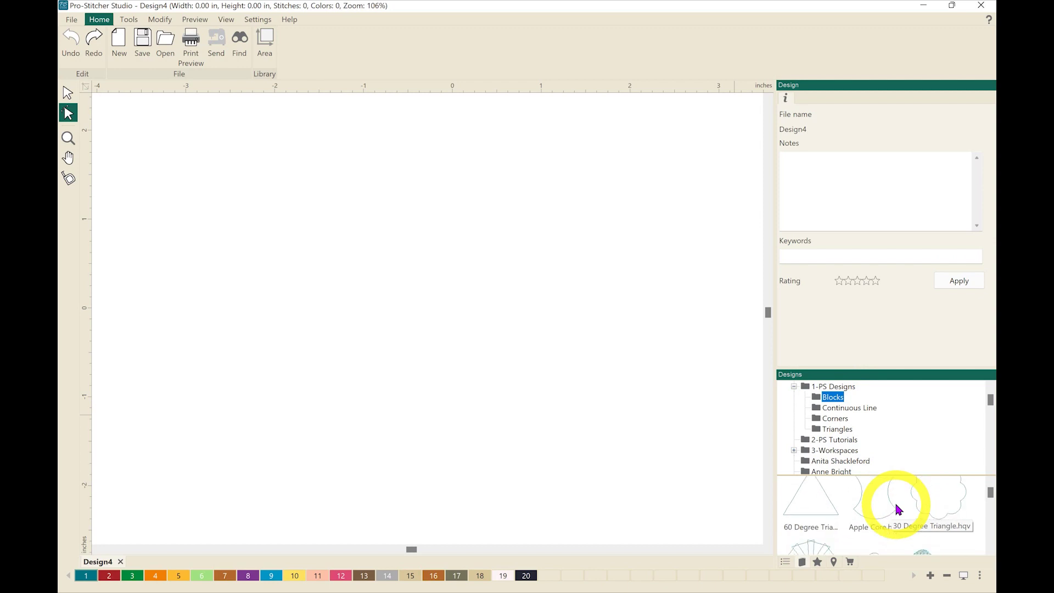
pyautogui.scroll(-6, 898, 510)
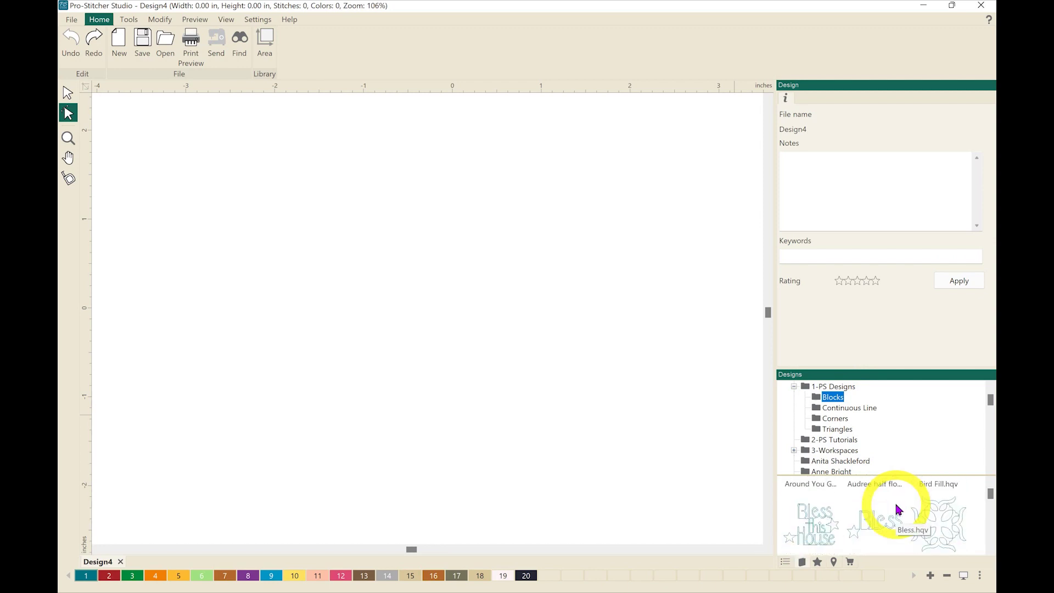
pyautogui.scroll(-5, 898, 510)
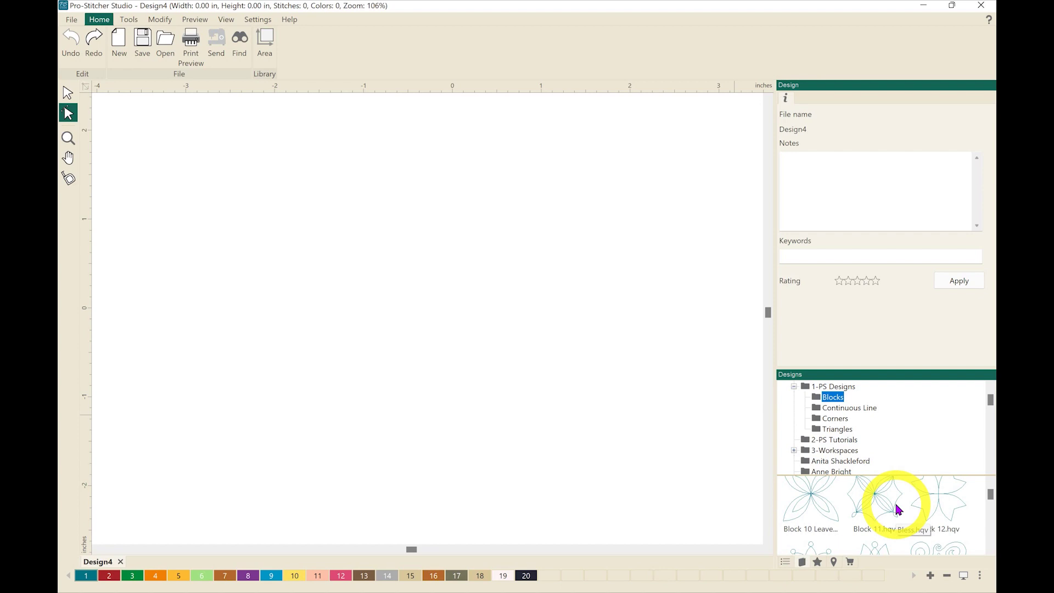
pyautogui.scroll(-5, 898, 510)
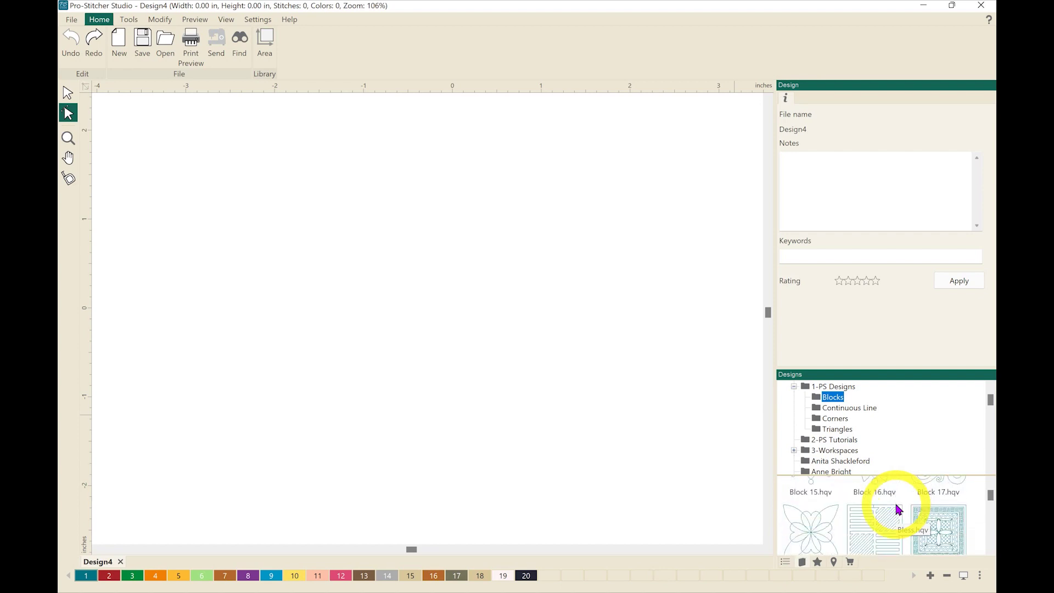
pyautogui.click(807, 507)
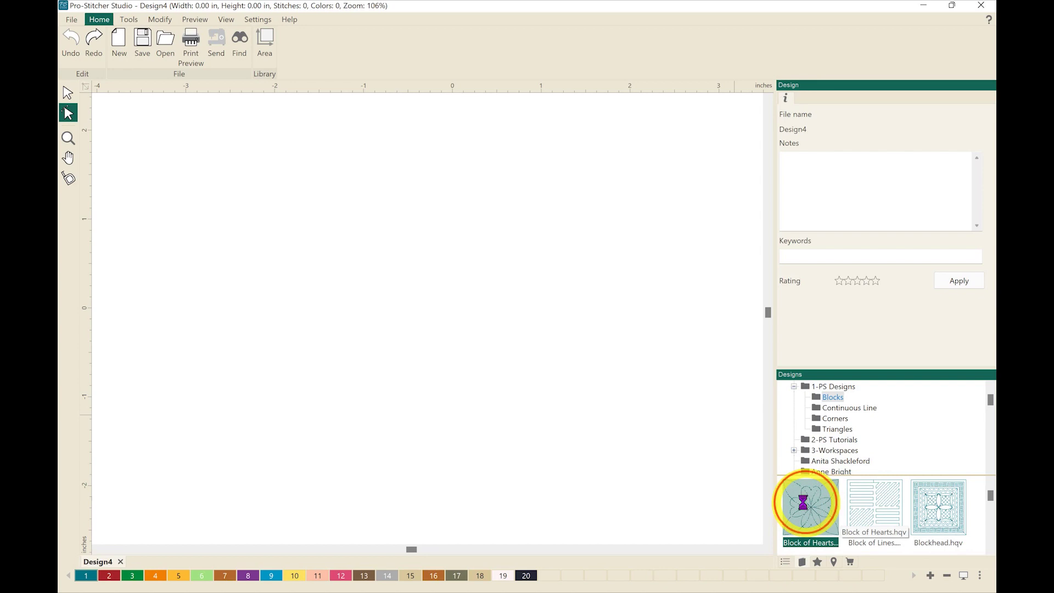
pyautogui.moveTo(807, 507); pyautogui.dragTo(429, 334)
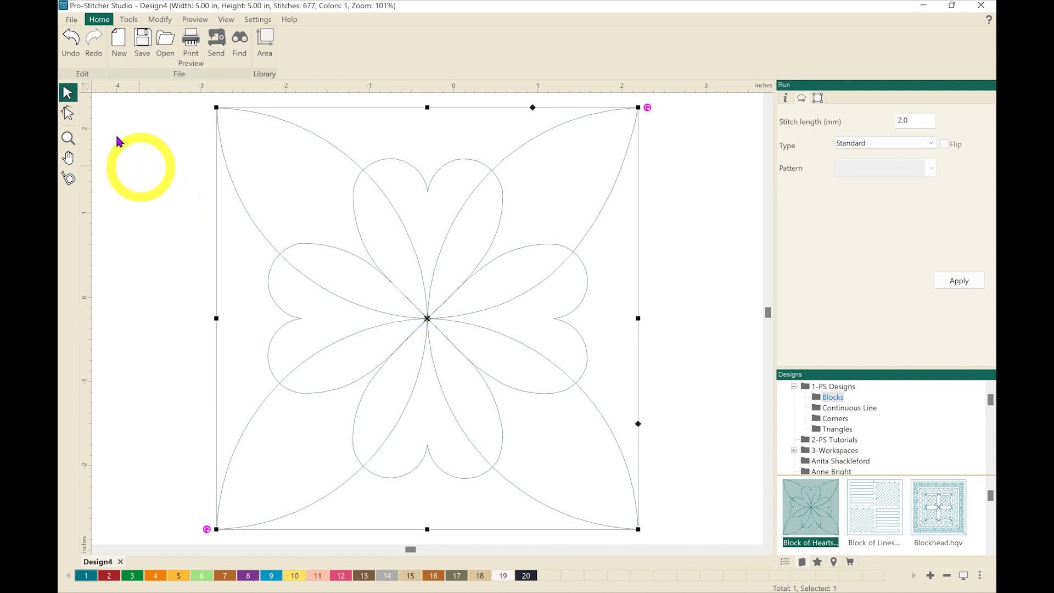
# Step: Select the Block of Hearts path with the Shape tool for node editing at its top-left corner
pyautogui.click(69, 114)
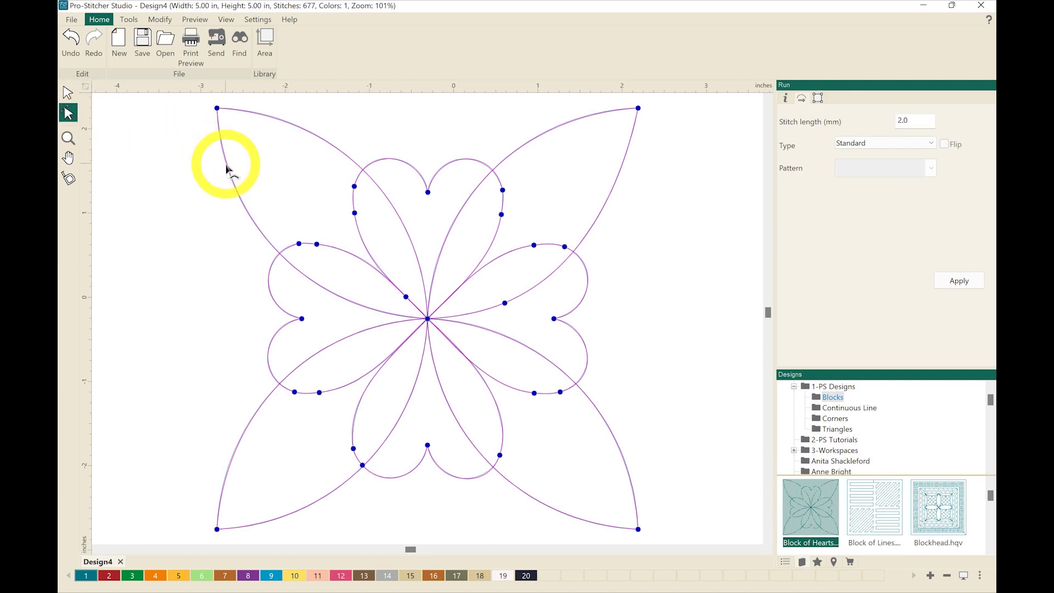
pyautogui.click(218, 126)
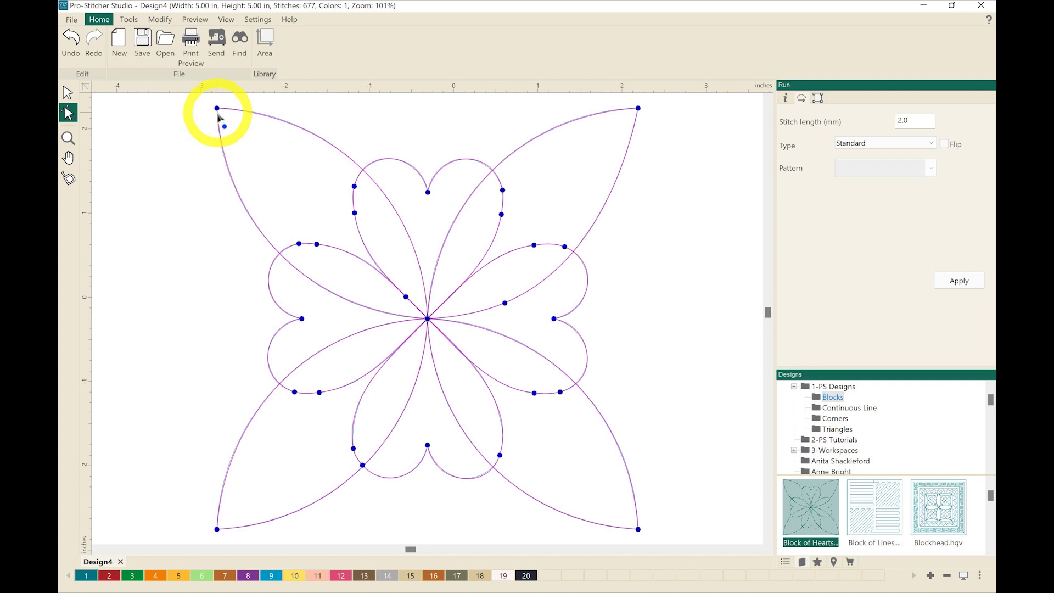
pyautogui.moveTo(218, 113); pyautogui.dragTo(219, 112)
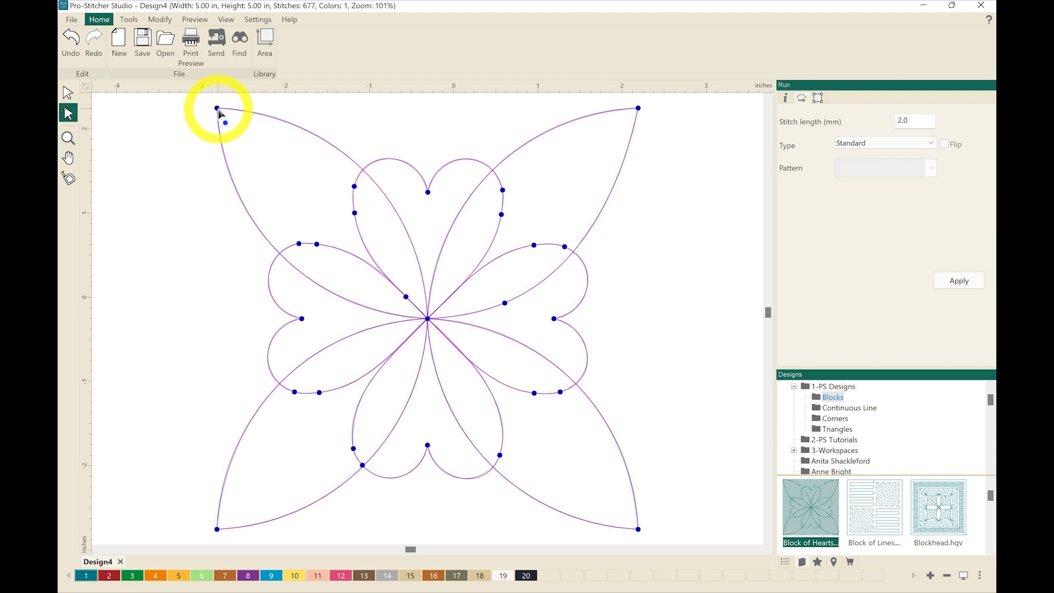
pyautogui.rightClick(218, 112)
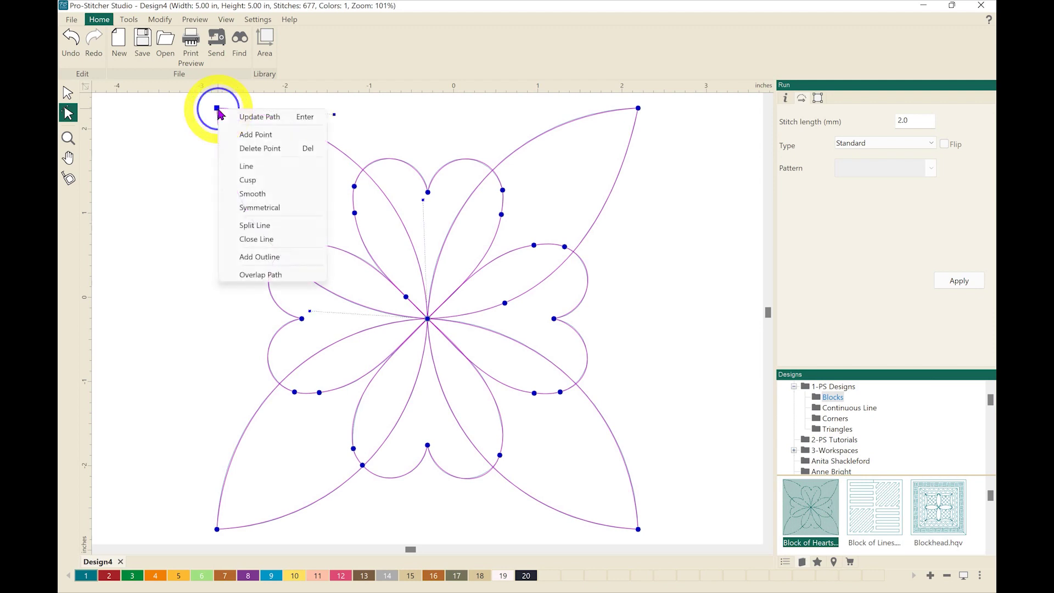
# Step: Convert the top-left corner node of the Block of Hearts to a Line node
pyautogui.click(248, 167)
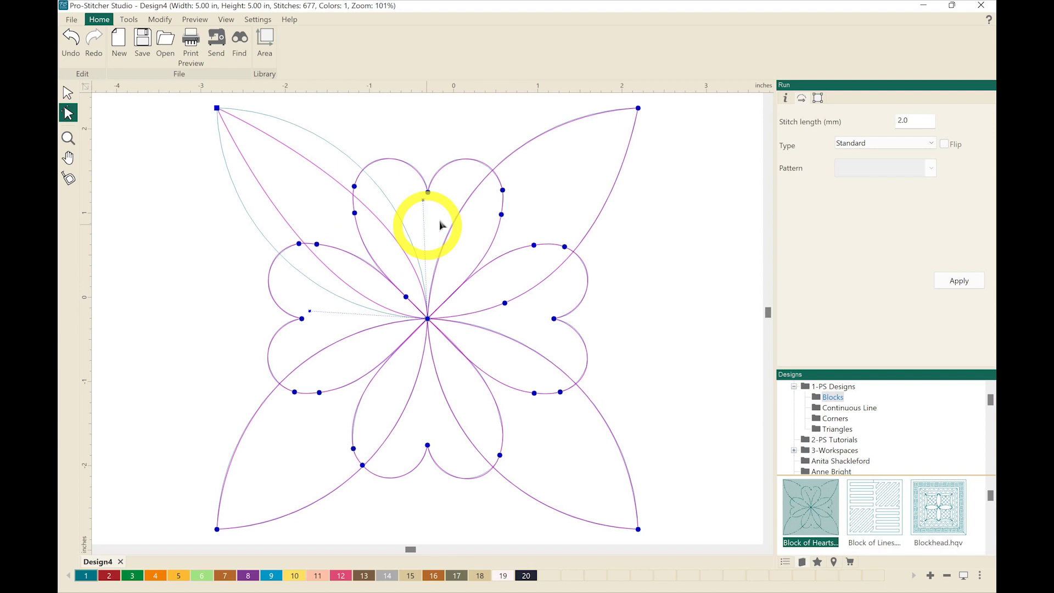
pyautogui.rightClick(636, 115)
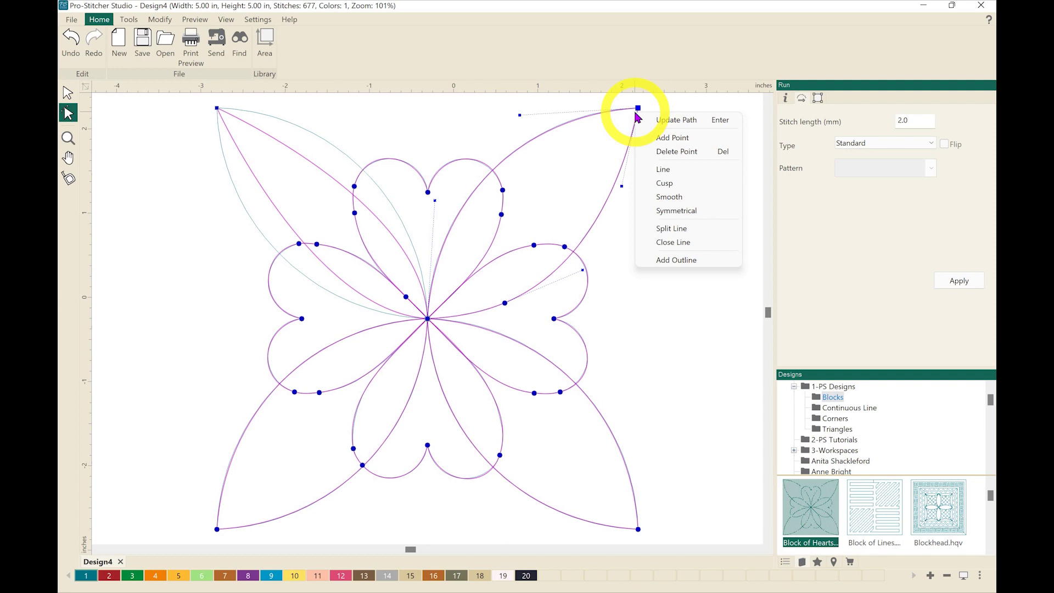
# Step: Make the top-right corner node a Cusp and drag its handles to reshape the upper-right petal
pyautogui.click(663, 187)
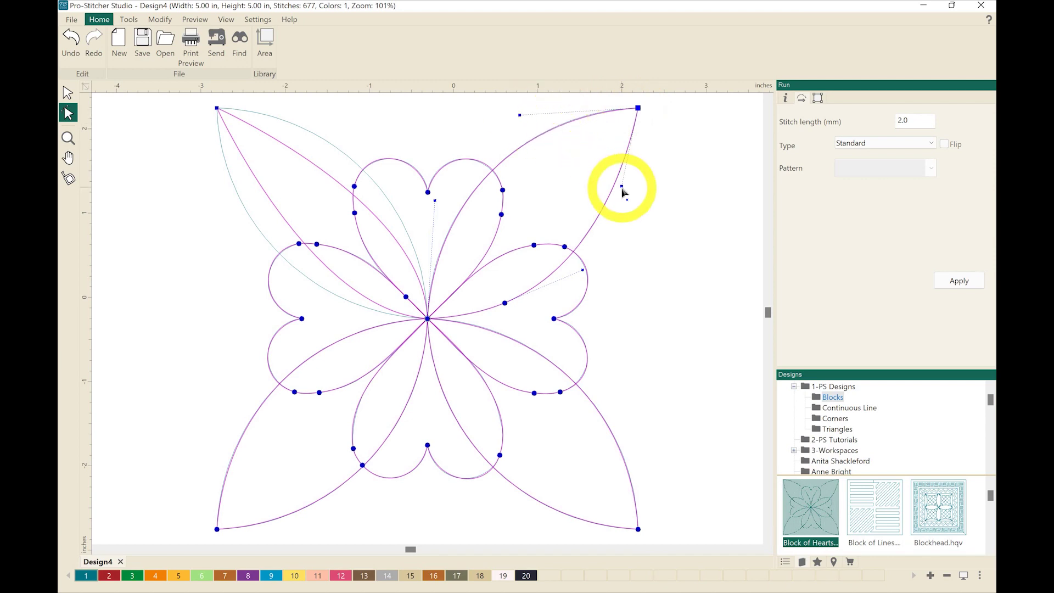
pyautogui.moveTo(622, 188); pyautogui.dragTo(659, 244)
pyautogui.moveTo(643, 281); pyautogui.dragTo(662, 185)
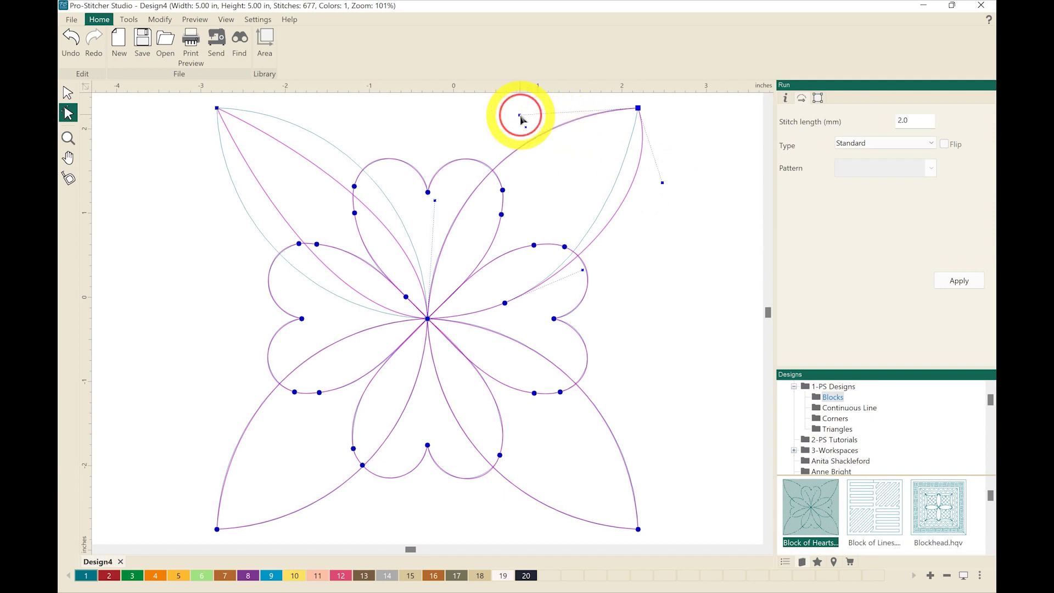
pyautogui.moveTo(491, 119)
pyautogui.mouseDown()
pyautogui.moveTo(435, 115)
pyautogui.moveTo(532, 115)
pyautogui.moveTo(521, 97)
pyautogui.moveTo(487, 118)
pyautogui.moveTo(501, 124)
pyautogui.moveTo(494, 115)
pyautogui.mouseUp()
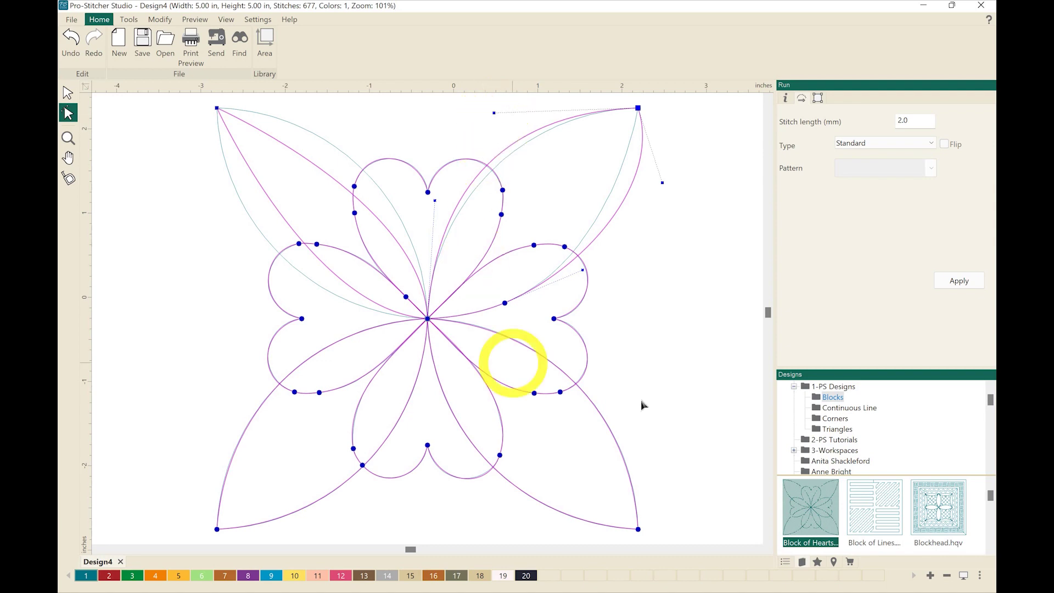
# Step: Make the bottom-right node Smooth and drag its handles so the lower-right petal bulges wider
pyautogui.rightClick(638, 530)
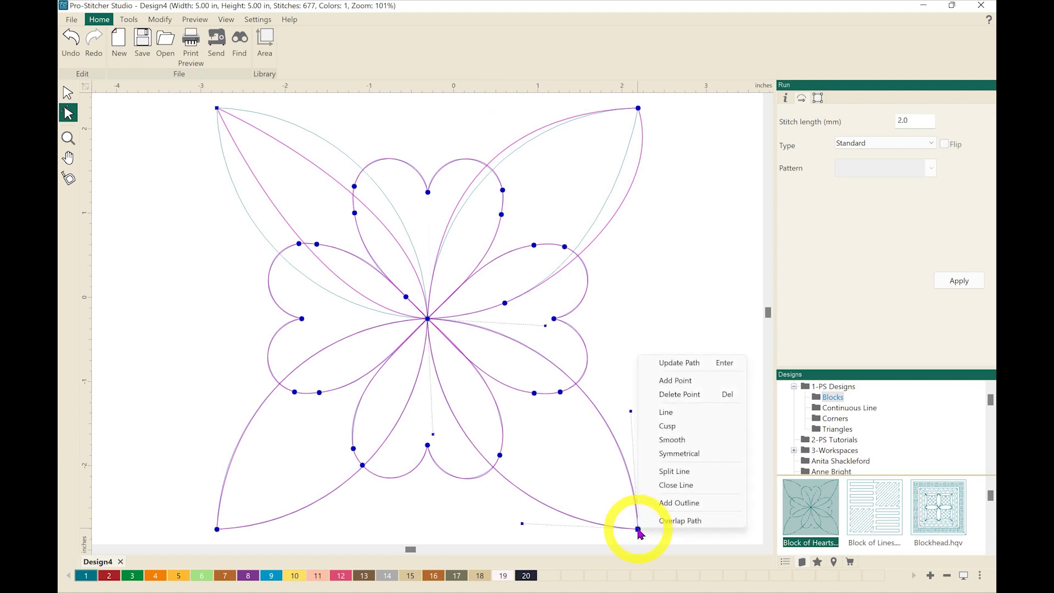
pyautogui.click(680, 441)
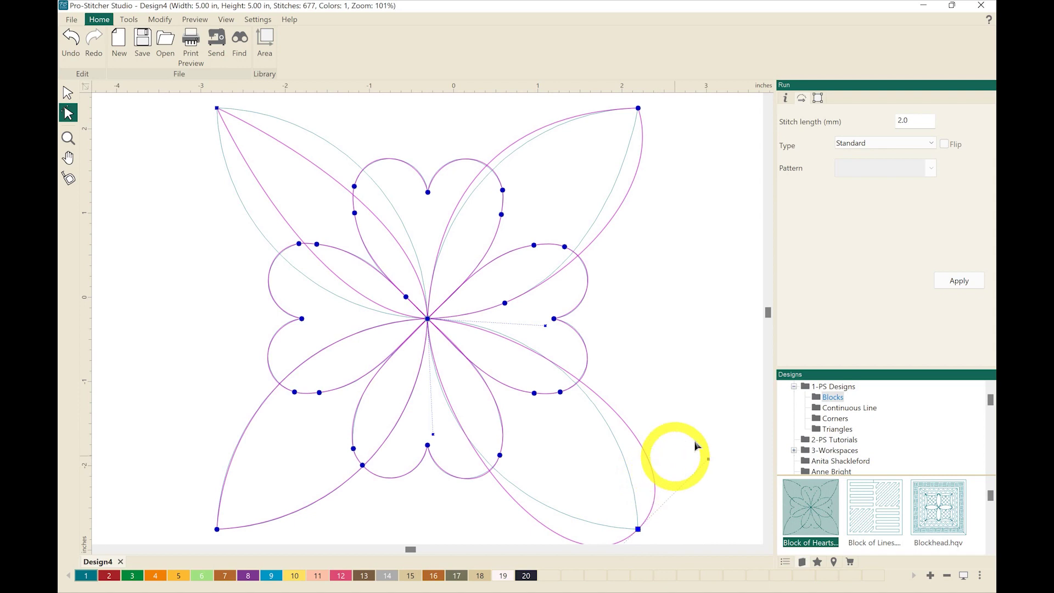
pyautogui.scroll(-2, 696, 444)
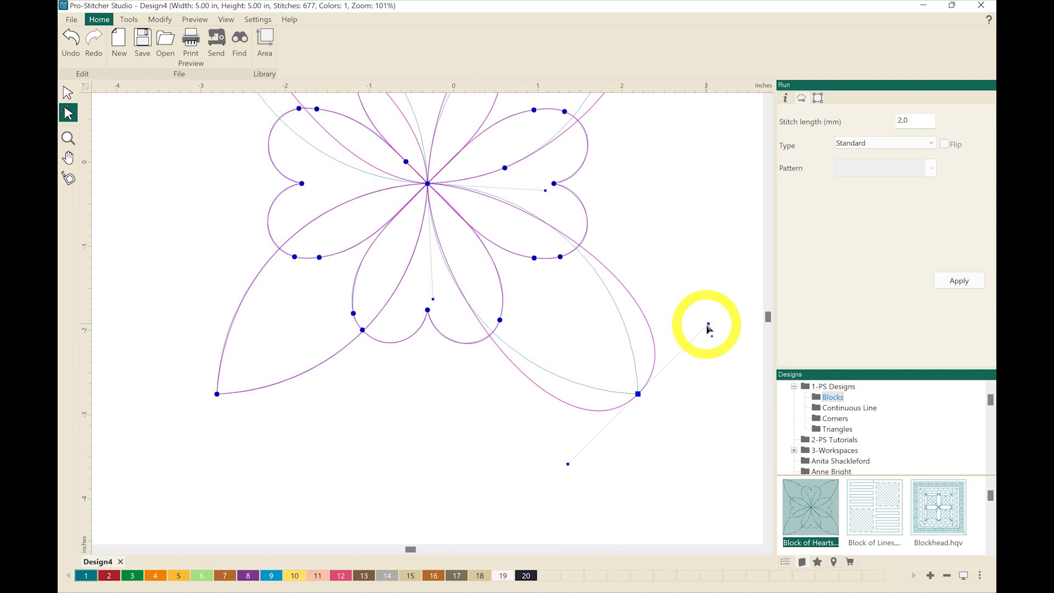
pyautogui.moveTo(706, 325); pyautogui.dragTo(699, 281)
pyautogui.moveTo(724, 290); pyautogui.dragTo(722, 292)
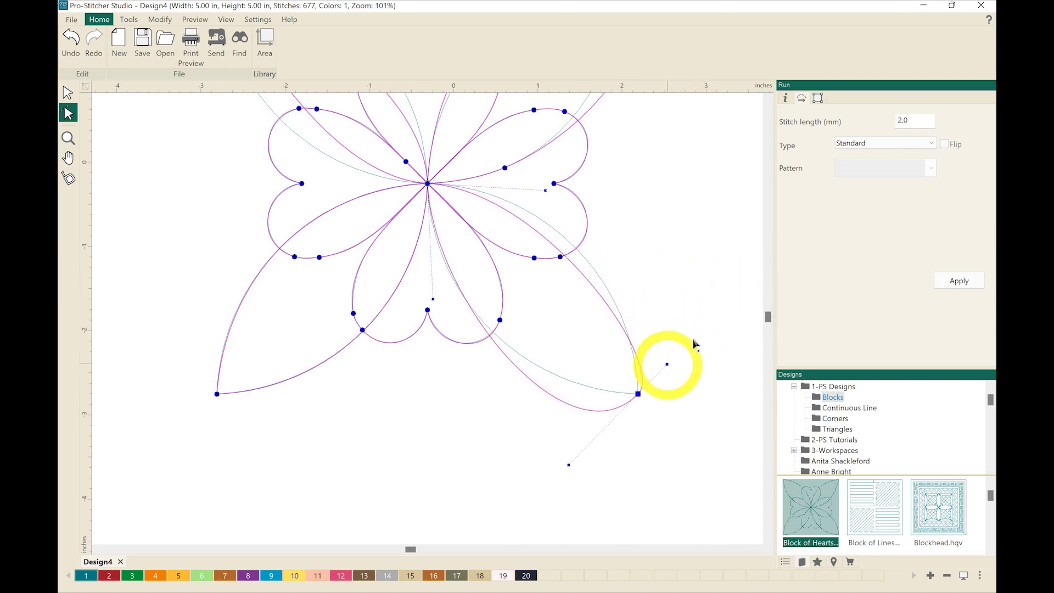
pyautogui.moveTo(739, 287); pyautogui.dragTo(683, 355)
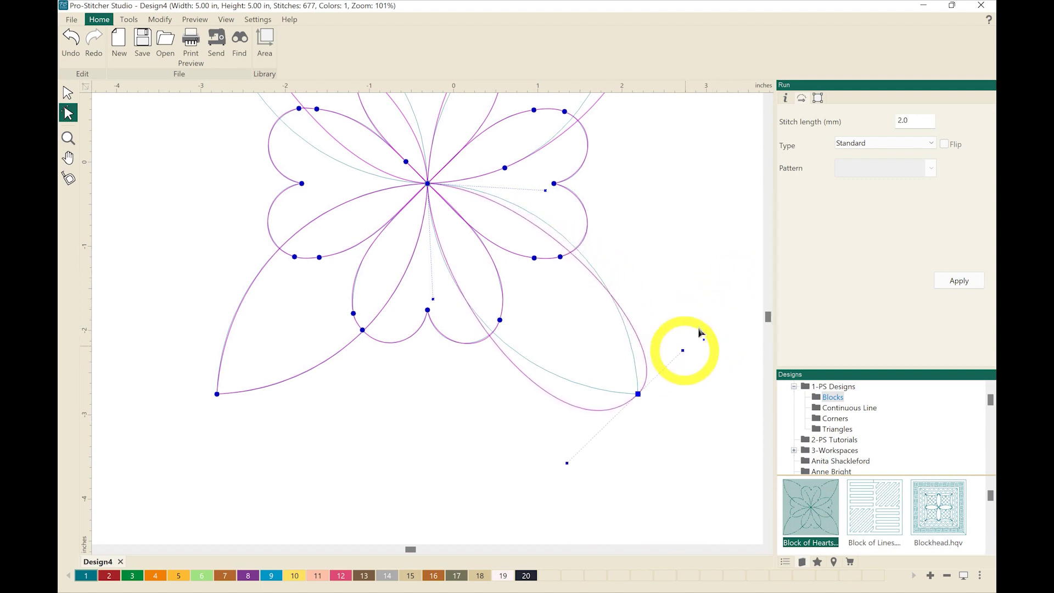
pyautogui.moveTo(700, 402); pyautogui.dragTo(686, 356)
pyautogui.moveTo(720, 303)
pyautogui.mouseDown()
pyautogui.moveTo(738, 278)
pyautogui.moveTo(672, 364)
pyautogui.moveTo(708, 319)
pyautogui.mouseUp()
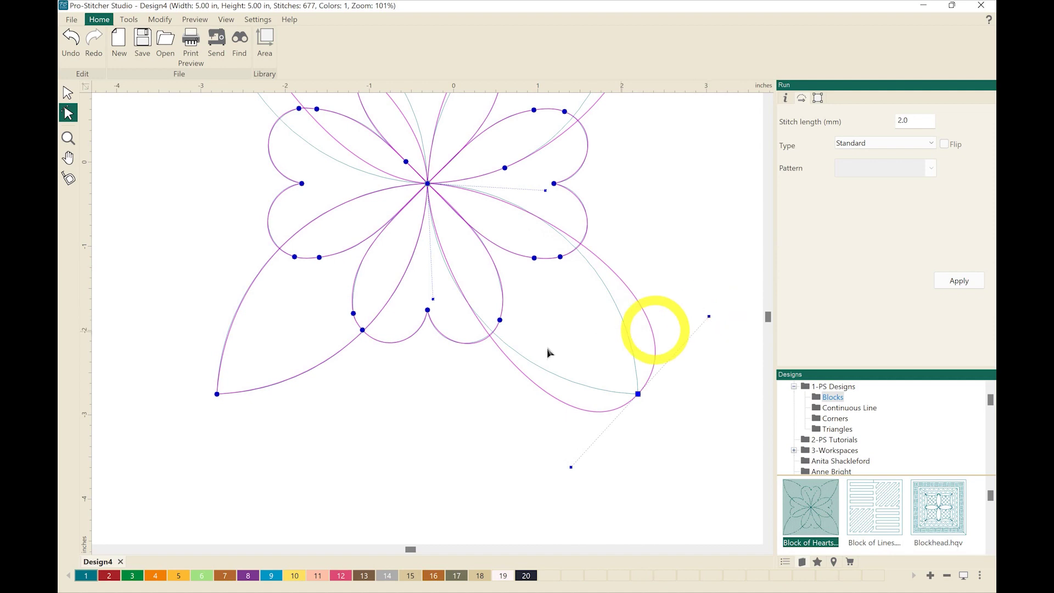
pyautogui.click(217, 393)
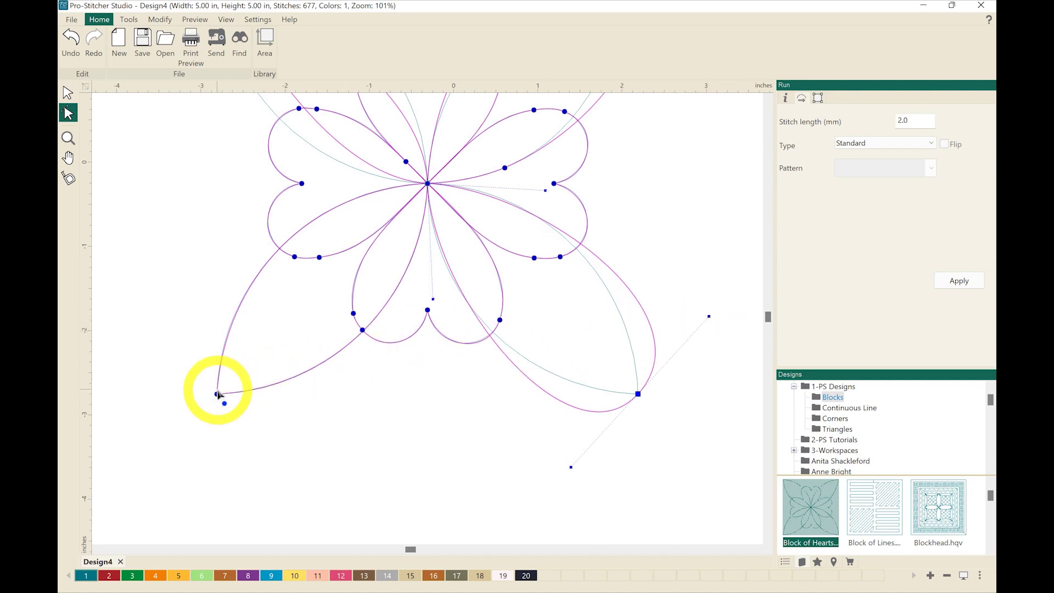
# Step: Make the bottom-left node Symmetrical and swing its mirrored handles into a wide looping petal
pyautogui.rightClick(218, 394)
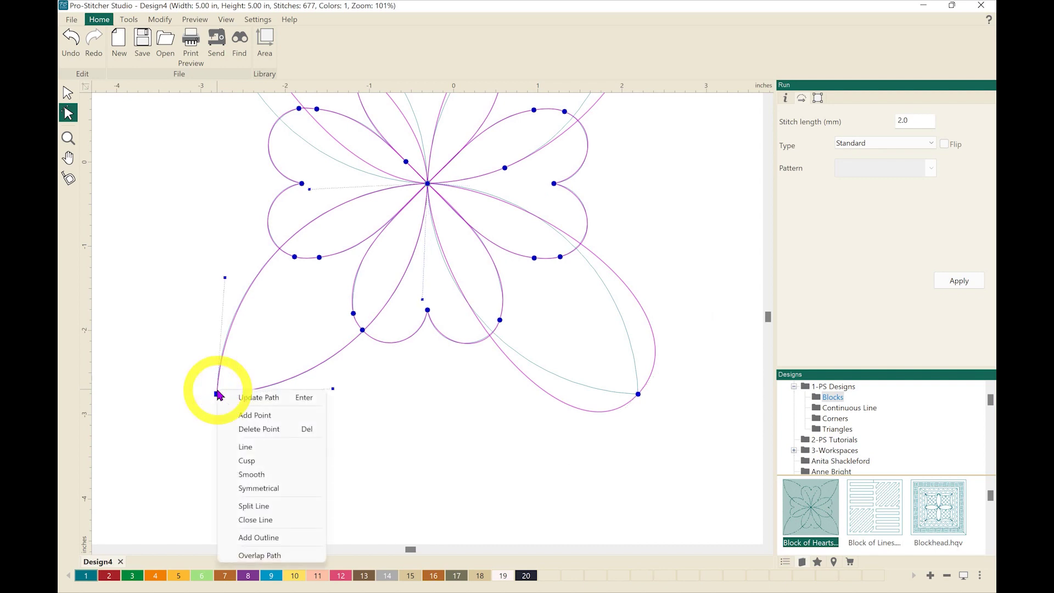
pyautogui.click(250, 488)
pyautogui.moveTo(287, 465); pyautogui.dragTo(276, 363)
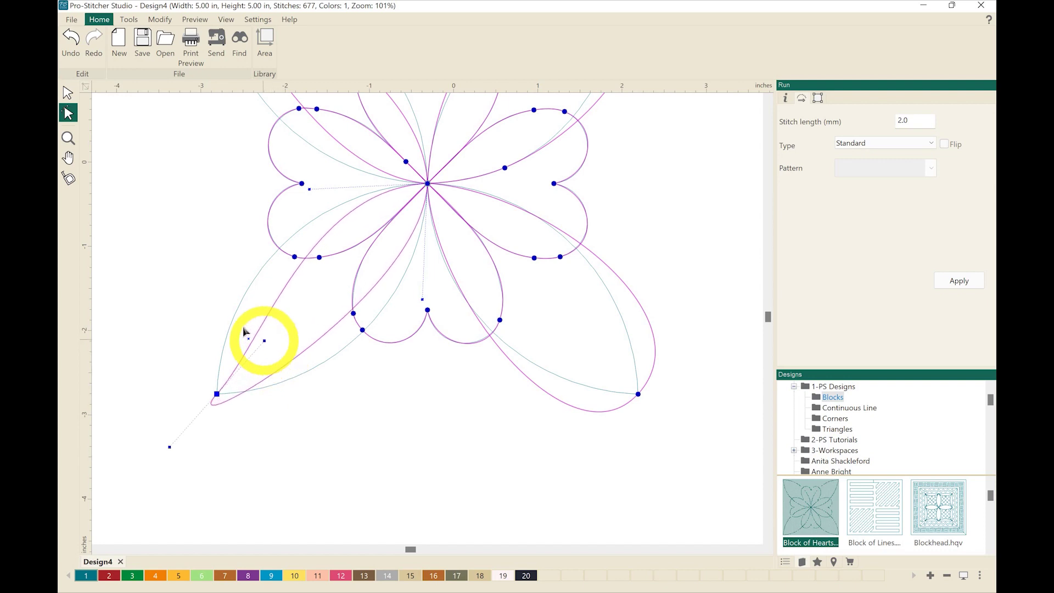
pyautogui.moveTo(218, 321); pyautogui.dragTo(286, 463)
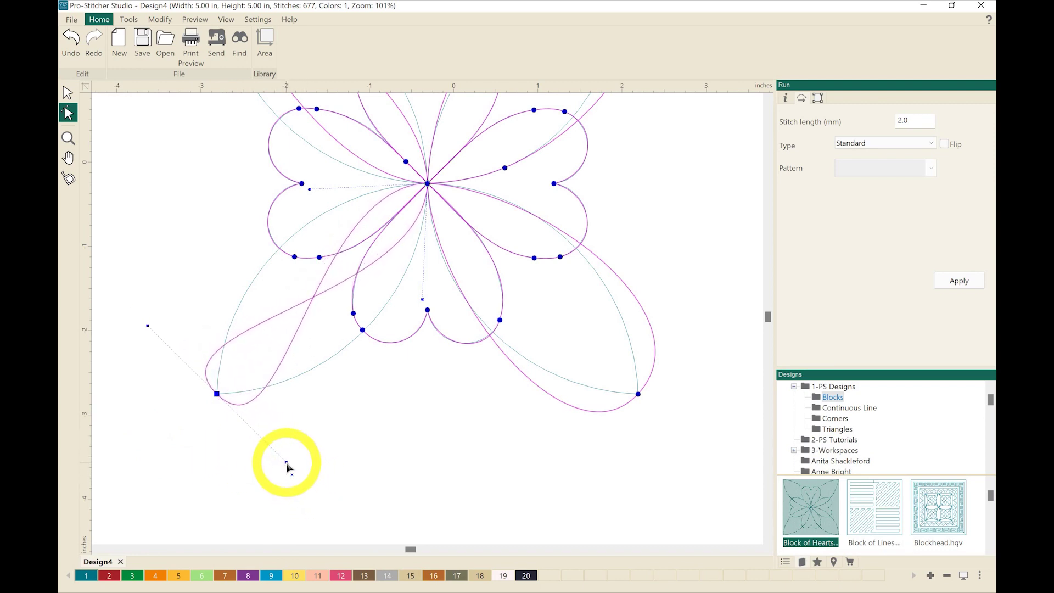